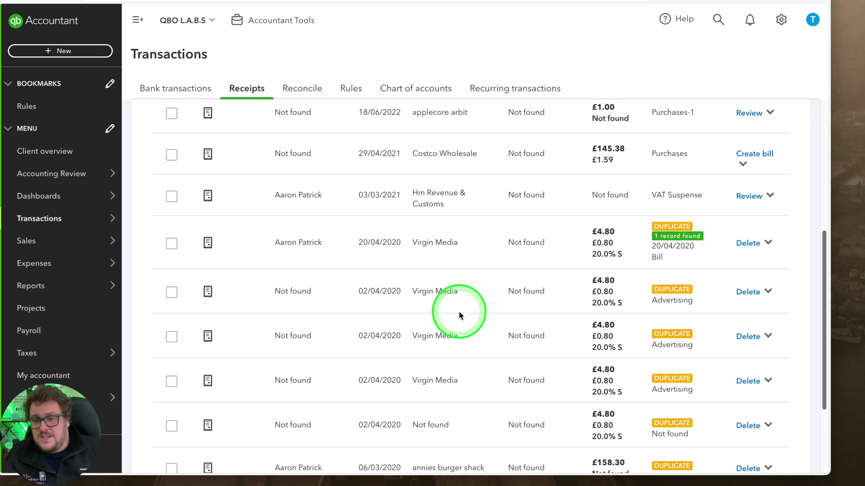
- Inspect a duplicate 02/04/2020 Virgin Media receipt showing its £4.80 Advertising draft bill
{"action": "scroll", "coordinate": [460, 318], "scroll_direction": "down", "scroll_amount": 1}
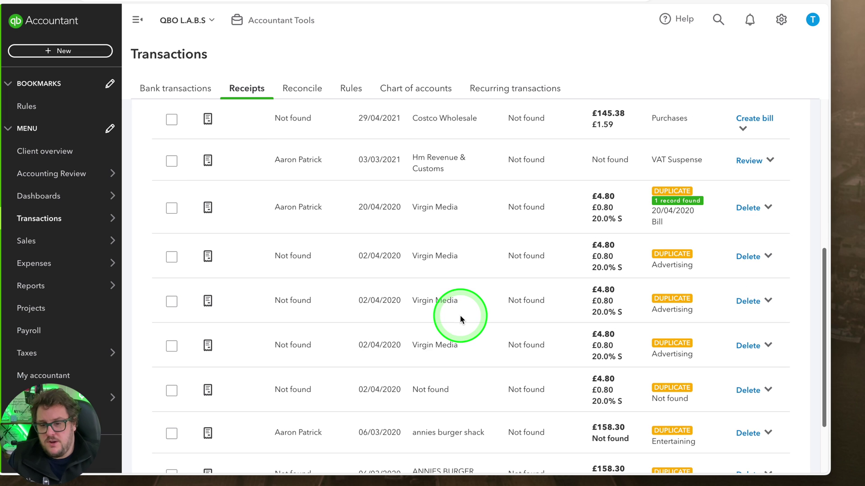
{"action": "left_click", "coordinate": [286, 343]}
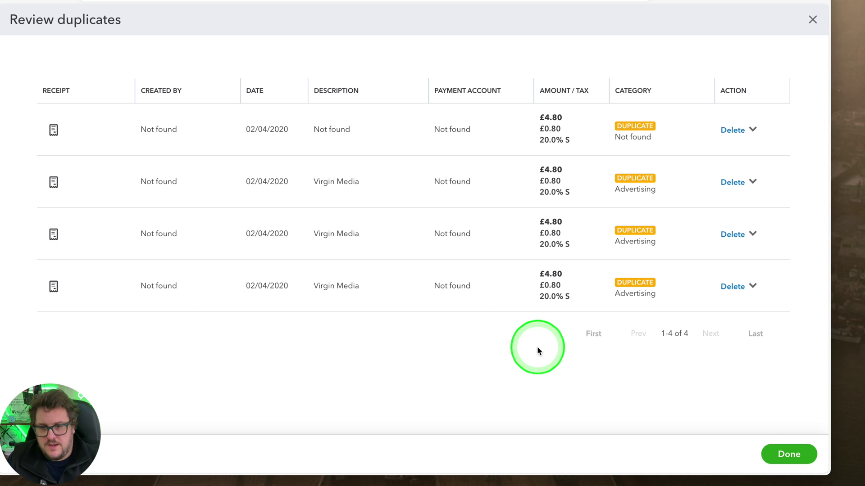
{"action": "left_click", "coordinate": [741, 307]}
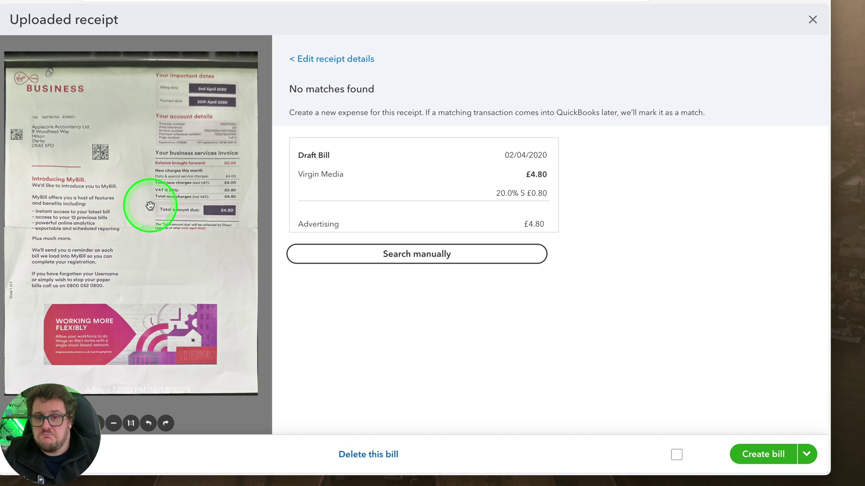
{"action": "left_click", "coordinate": [333, 59]}
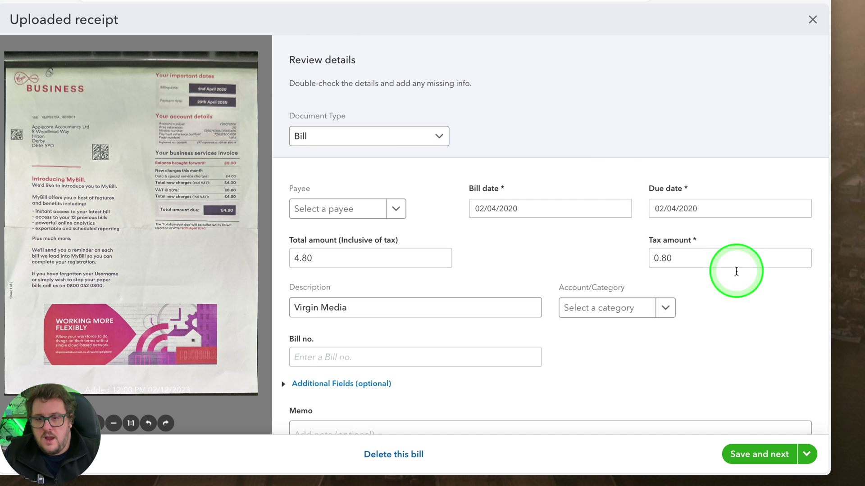
{"action": "scroll", "coordinate": [158, 196], "scroll_direction": "up", "scroll_amount": 1}
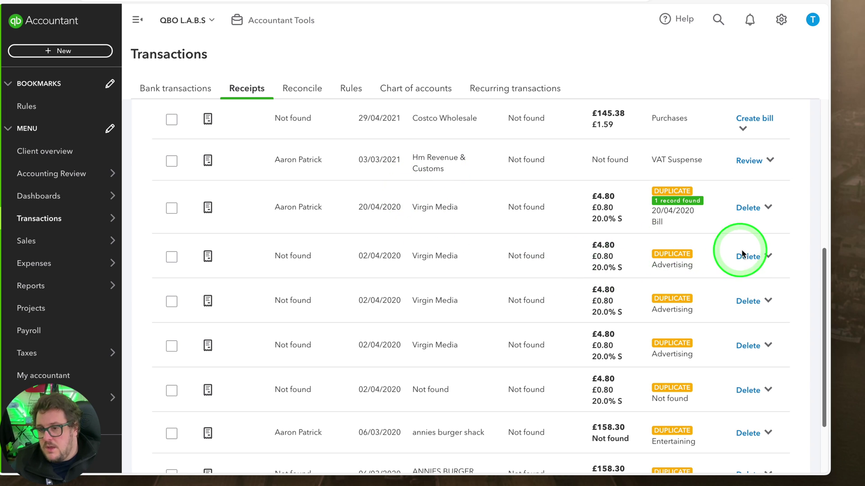
- Keep the Virgin Media receipt as a Bill, change its bill date to 09/03/2024, and save
{"action": "left_click", "coordinate": [750, 276]}
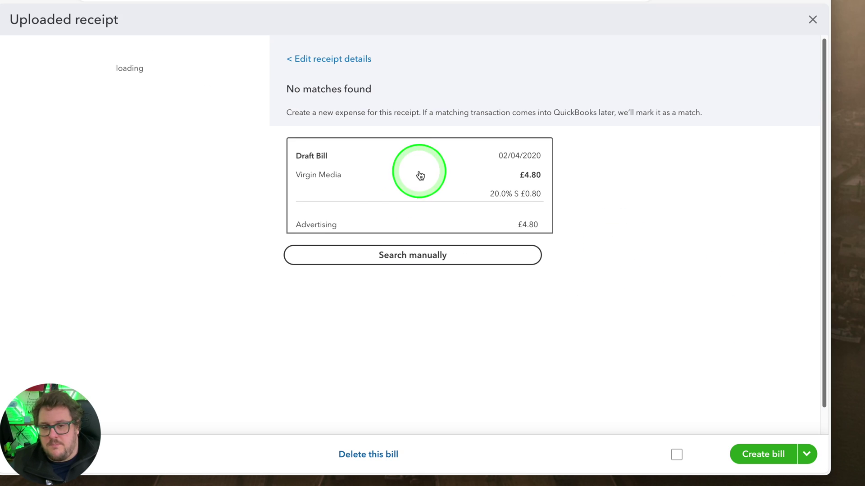
{"action": "left_click", "coordinate": [315, 58]}
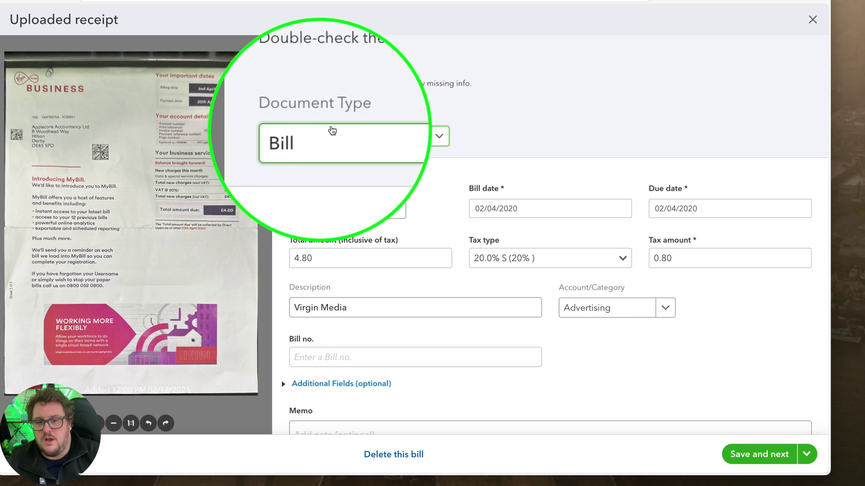
{"action": "left_click", "coordinate": [341, 146]}
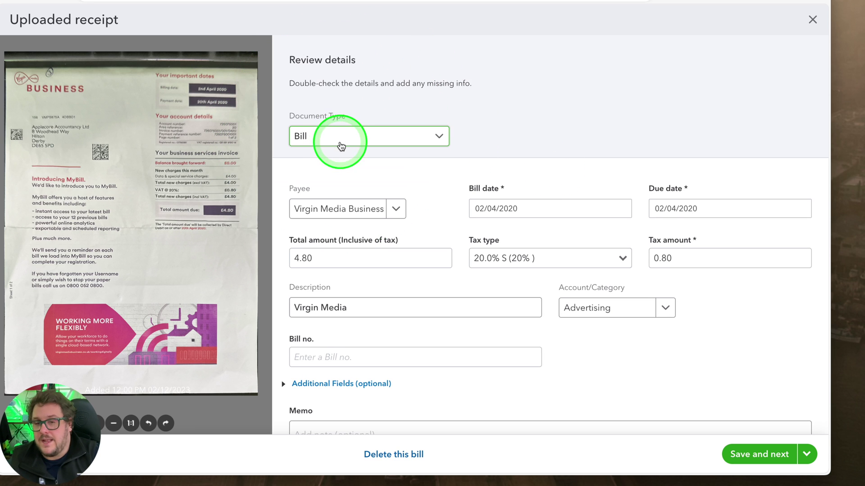
{"action": "left_click", "coordinate": [333, 182]}
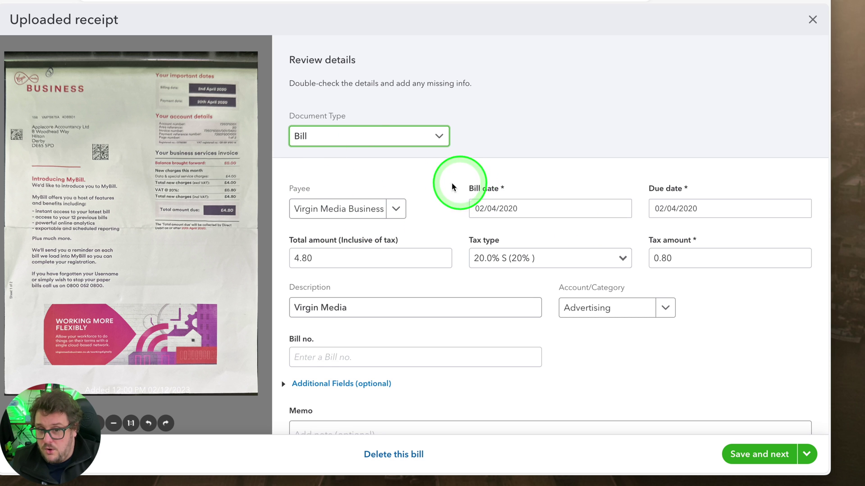
{"action": "left_click", "coordinate": [702, 212]}
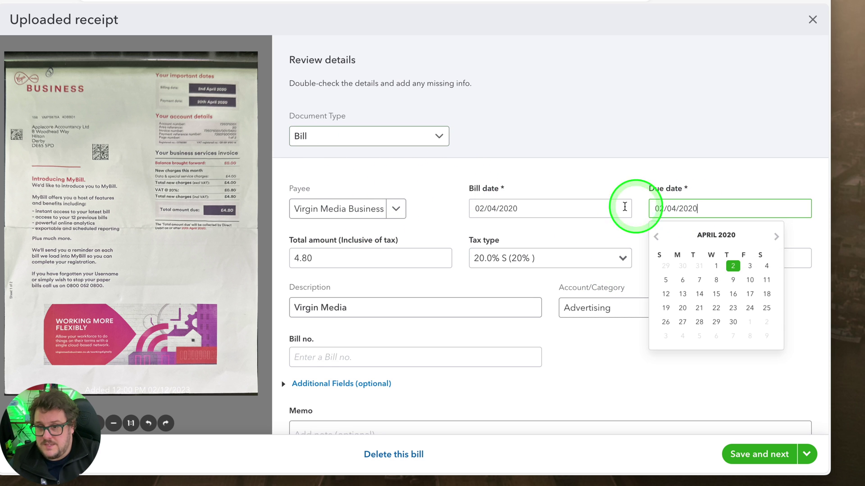
{"action": "left_click", "coordinate": [481, 203]}
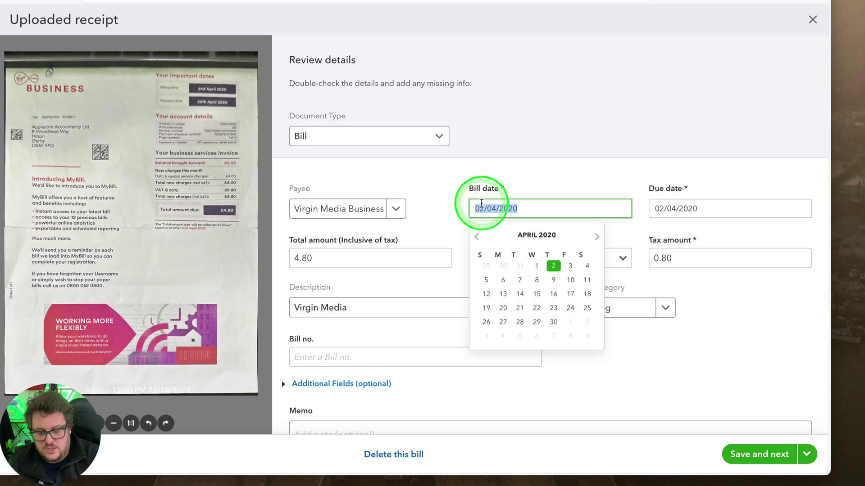
{"action": "left_click", "coordinate": [588, 280]}
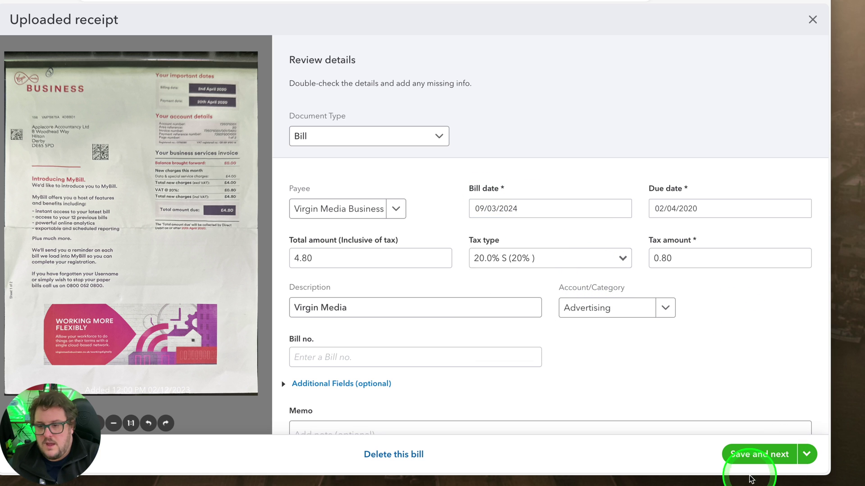
{"action": "left_click", "coordinate": [757, 421]}
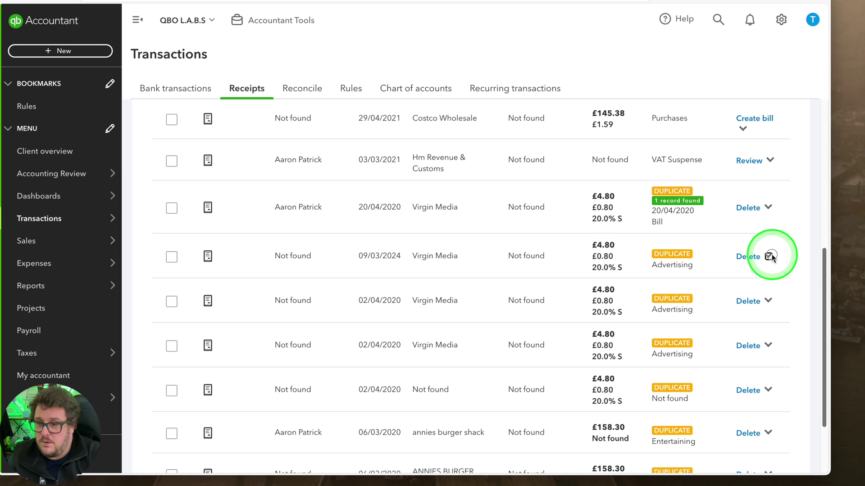
- Reopen the Virgin Media receipt to verify the 09/03/2024 date, then close it
{"action": "left_click", "coordinate": [756, 276]}
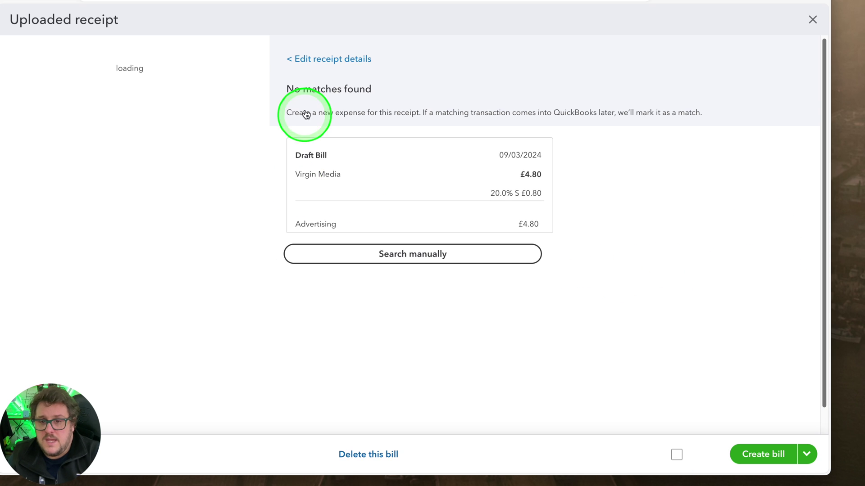
{"action": "left_click", "coordinate": [326, 57]}
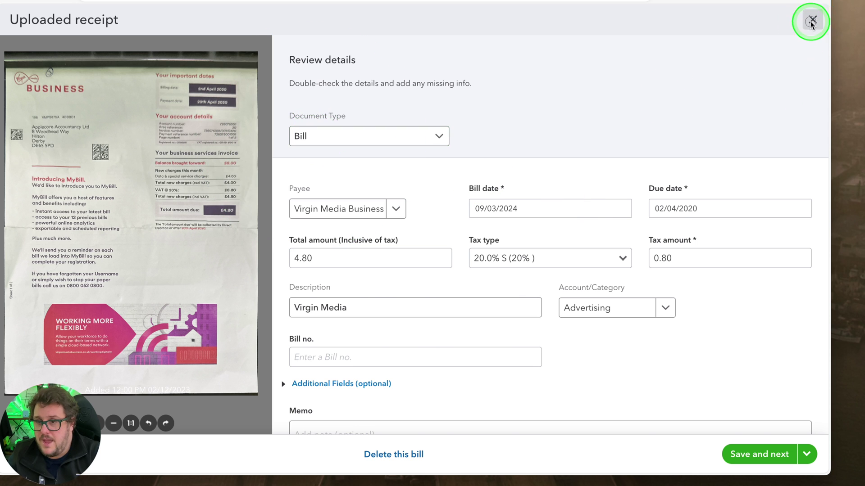
{"action": "left_click", "coordinate": [810, 21]}
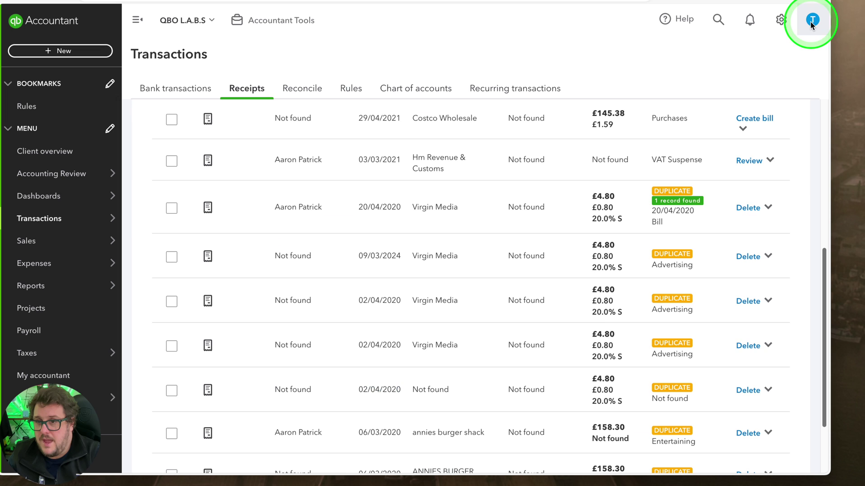
{"action": "scroll", "coordinate": [527, 404], "scroll_direction": "down", "scroll_amount": 1}
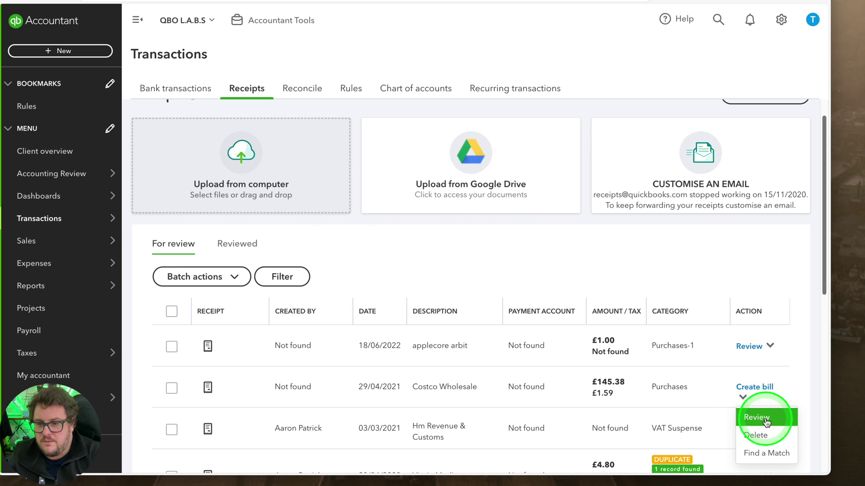
- Record the Costco Wholesale upload as a Receipt paid from Revolut at 20.0% S tax
{"action": "left_click", "coordinate": [765, 422]}
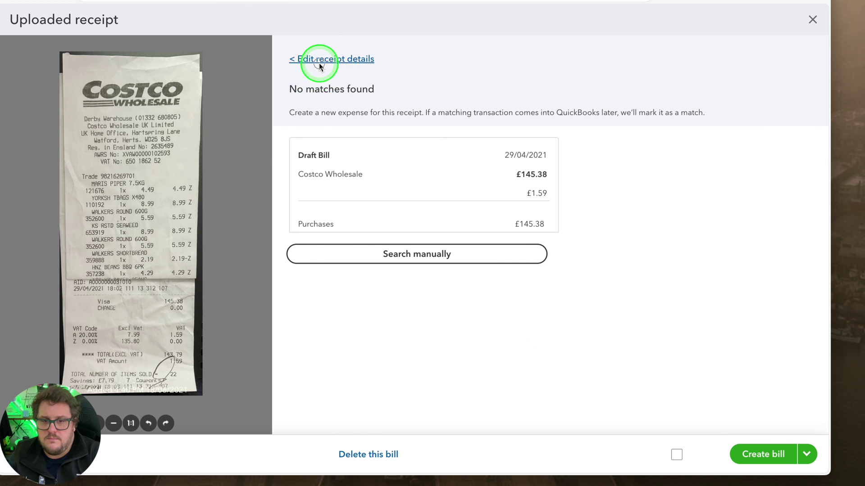
{"action": "left_click", "coordinate": [315, 59]}
{"action": "left_click", "coordinate": [347, 161]}
{"action": "left_click", "coordinate": [582, 243]}
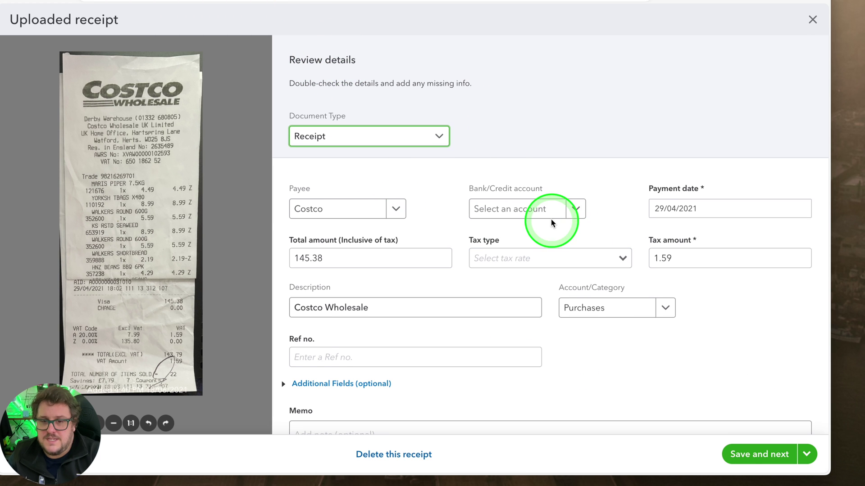
{"action": "left_click", "coordinate": [576, 209]}
{"action": "left_click", "coordinate": [596, 304]}
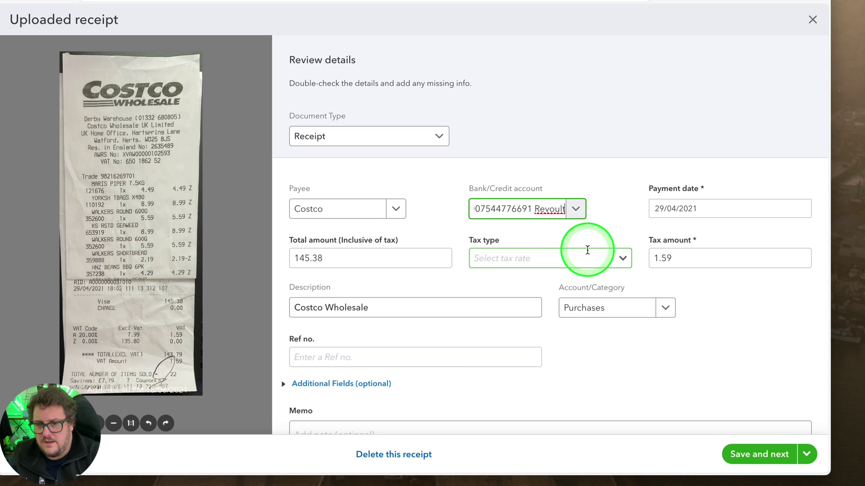
{"action": "left_click", "coordinate": [620, 255]}
{"action": "left_click", "coordinate": [550, 347]}
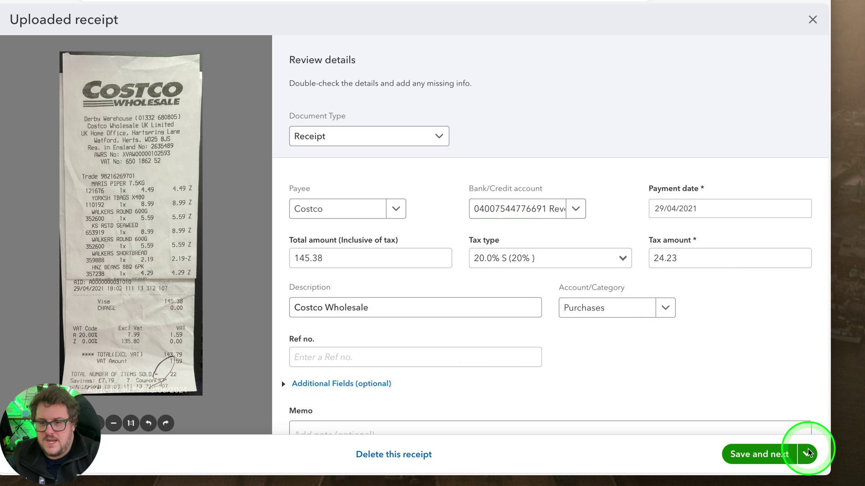
{"action": "left_click", "coordinate": [771, 455]}
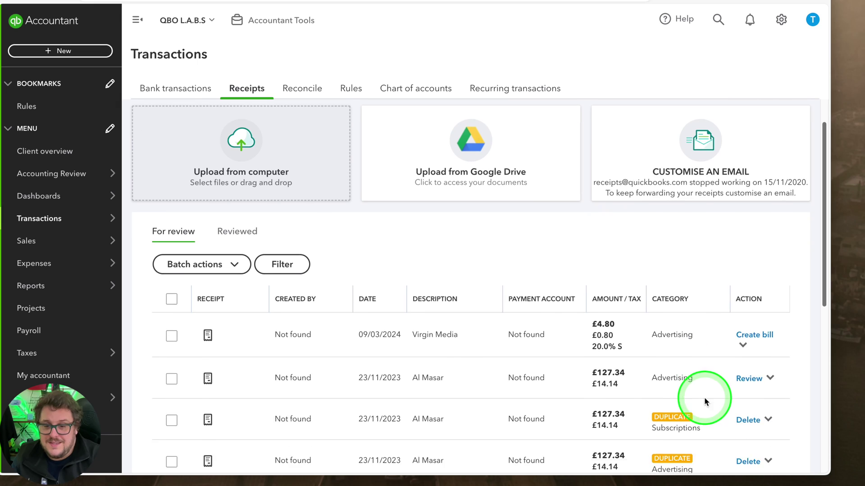
{"action": "scroll", "coordinate": [769, 390], "scroll_direction": "up", "scroll_amount": 1}
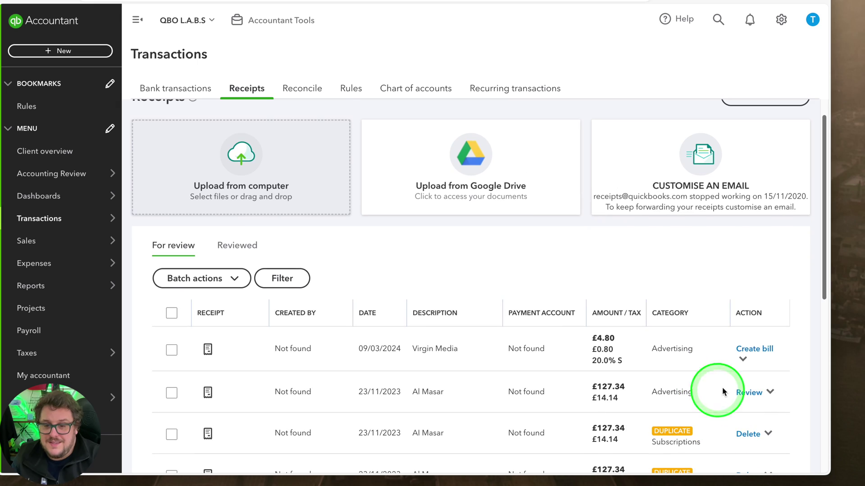
- Check the Al Masar receipt's document type, then show Batch actions for the ticked receipts
{"action": "left_click", "coordinate": [749, 394]}
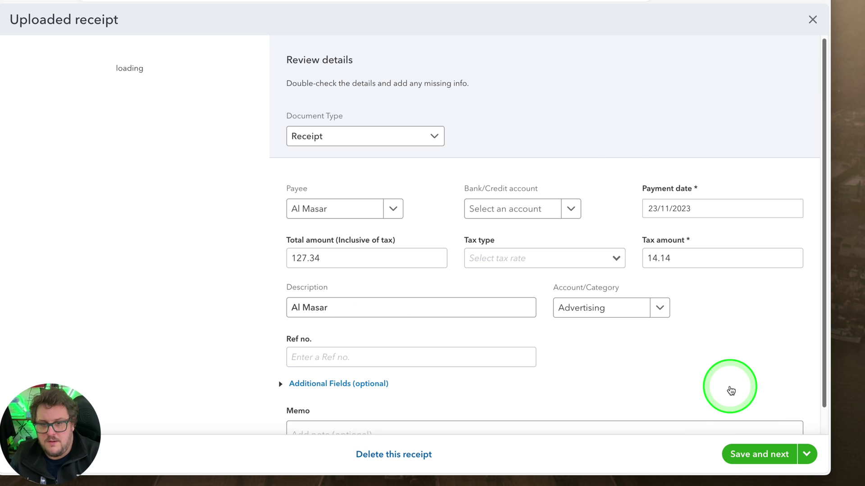
{"action": "left_click", "coordinate": [347, 141]}
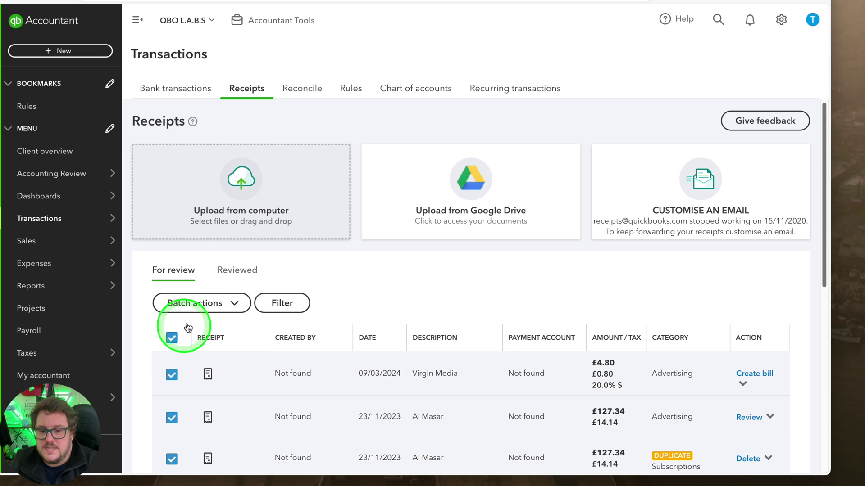
{"action": "left_click", "coordinate": [228, 298]}
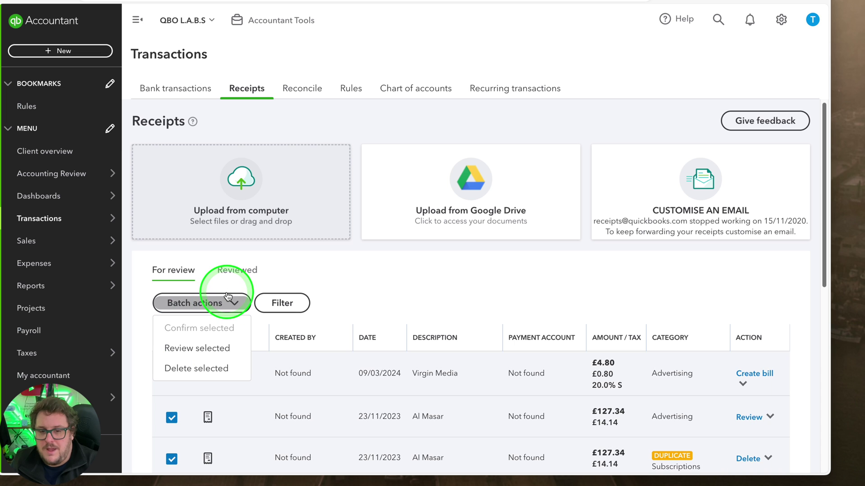
- Batch-edit the 10 selected receipts to document type Bill and search 'sund' for Sundry expenses
{"action": "left_click", "coordinate": [200, 345]}
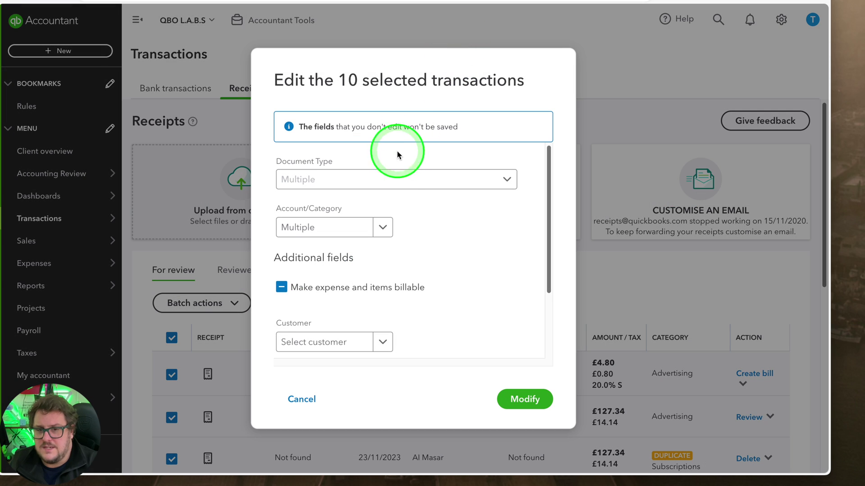
{"action": "left_click", "coordinate": [402, 174]}
{"action": "left_click", "coordinate": [433, 223]}
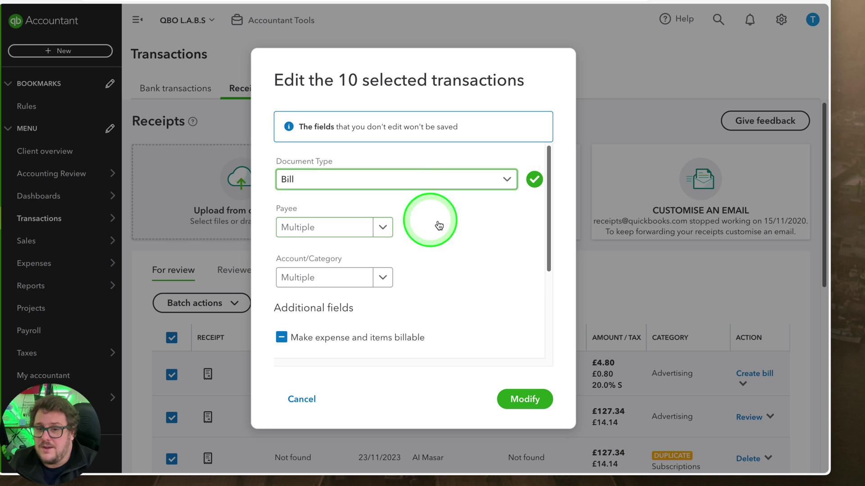
{"action": "left_click", "coordinate": [386, 227]}
{"action": "left_click", "coordinate": [464, 216]}
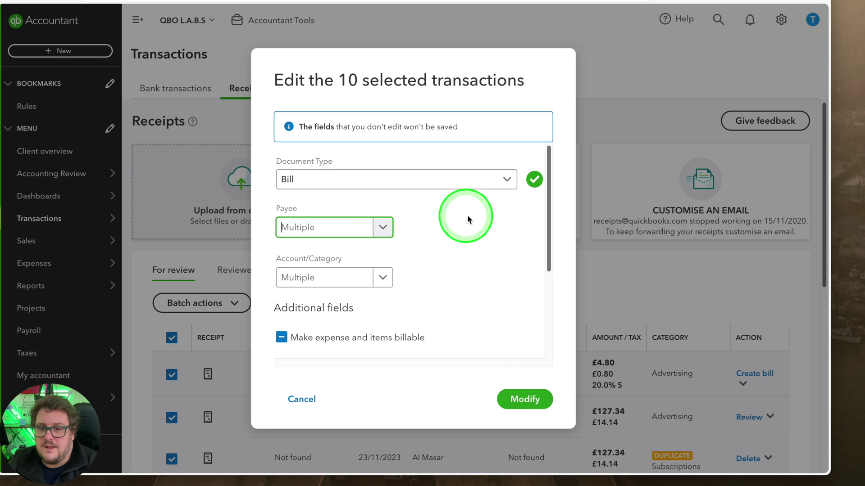
{"action": "scroll", "coordinate": [466, 219], "scroll_direction": "down", "scroll_amount": 3}
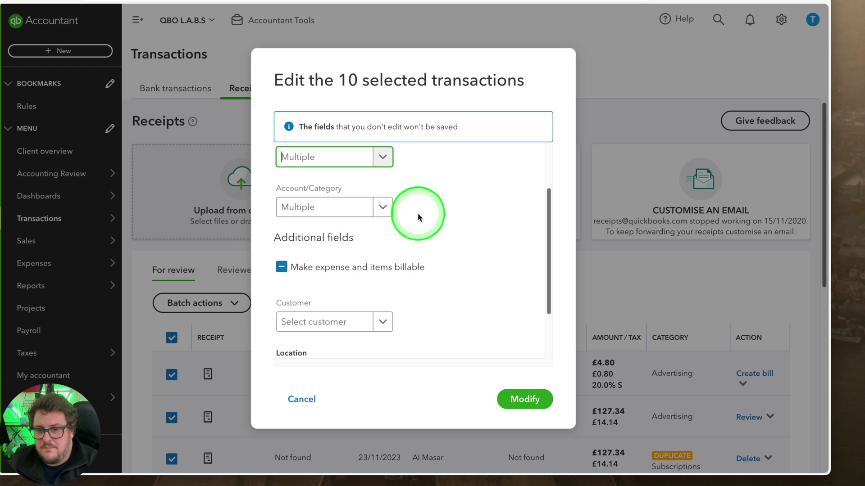
{"action": "left_click", "coordinate": [387, 207]}
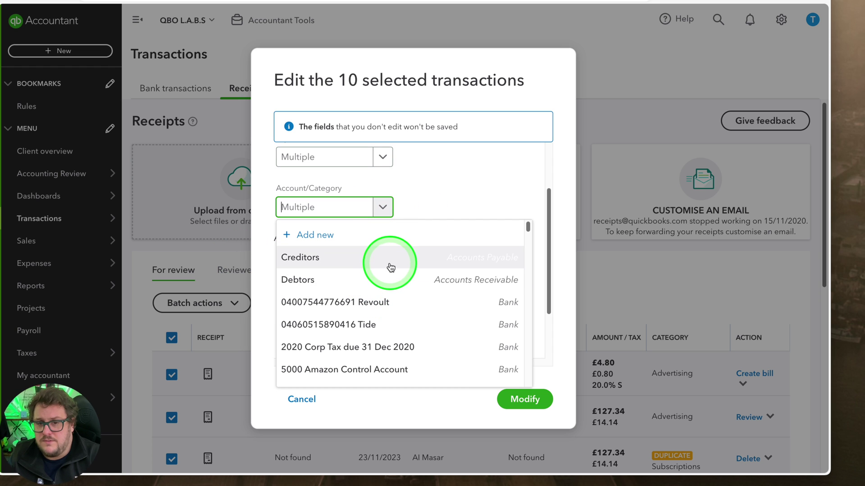
{"action": "scroll", "coordinate": [436, 287], "scroll_direction": "down", "scroll_amount": 5}
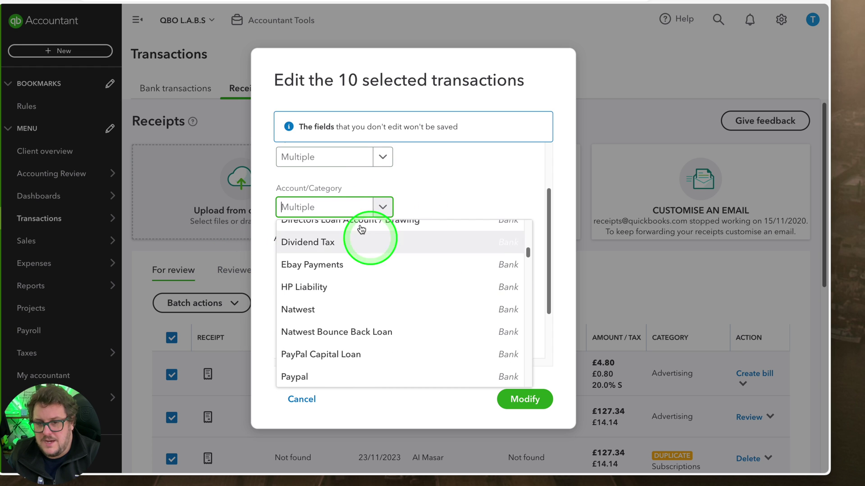
{"action": "type", "text": "sund"}
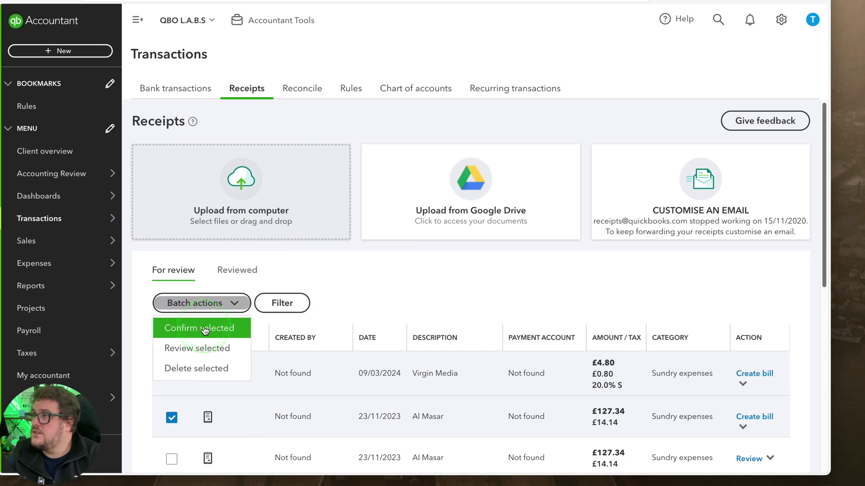
- Confirm the batch-edited receipts using Confirm selected
{"action": "left_click", "coordinate": [234, 331]}
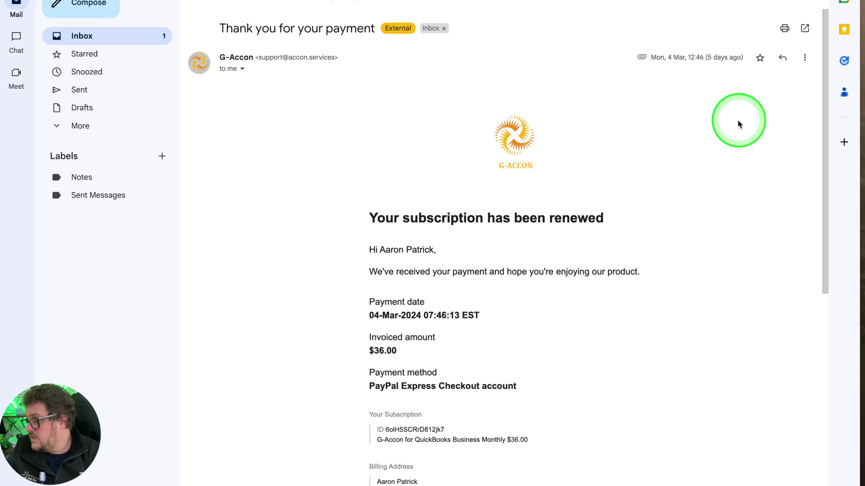
{"action": "scroll", "coordinate": [674, 173], "scroll_direction": "down", "scroll_amount": 10}
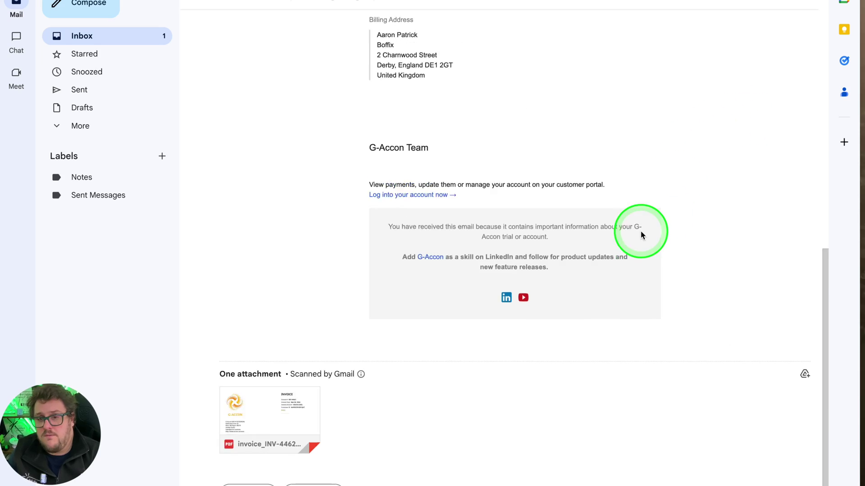
- Add the invoice_INV-44621.pdf attachment from the G-Accon email to Google Drive
{"action": "mouse_move", "coordinate": [287, 424]}
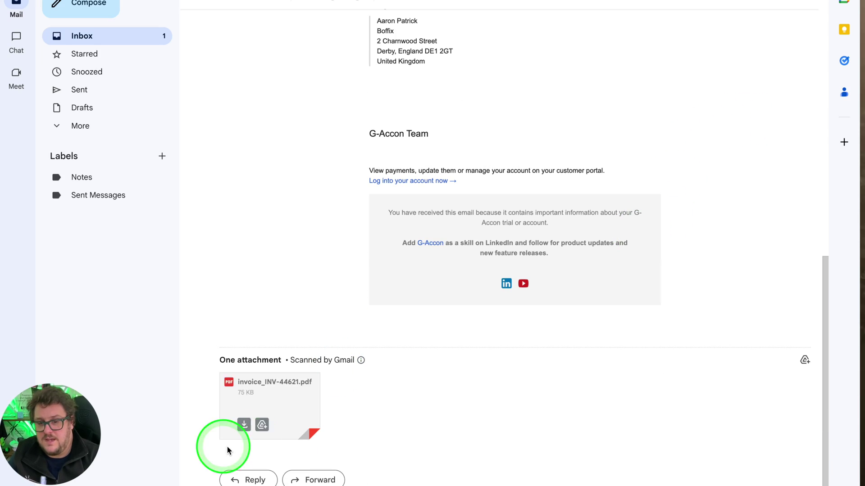
{"action": "left_click", "coordinate": [261, 424]}
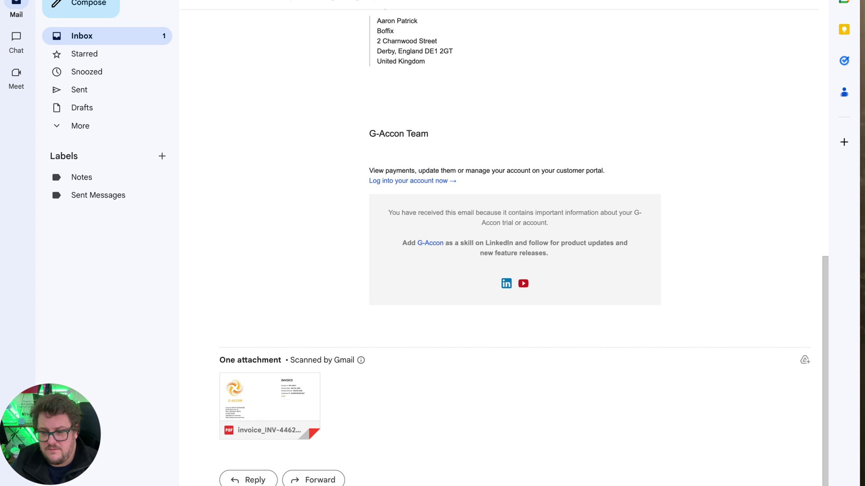
- Upload the G-Accon invoice PDF from Google Drive into the QuickBooks receipts
{"action": "key", "text": "super+Tab"}
{"action": "left_click", "coordinate": [399, 414]}
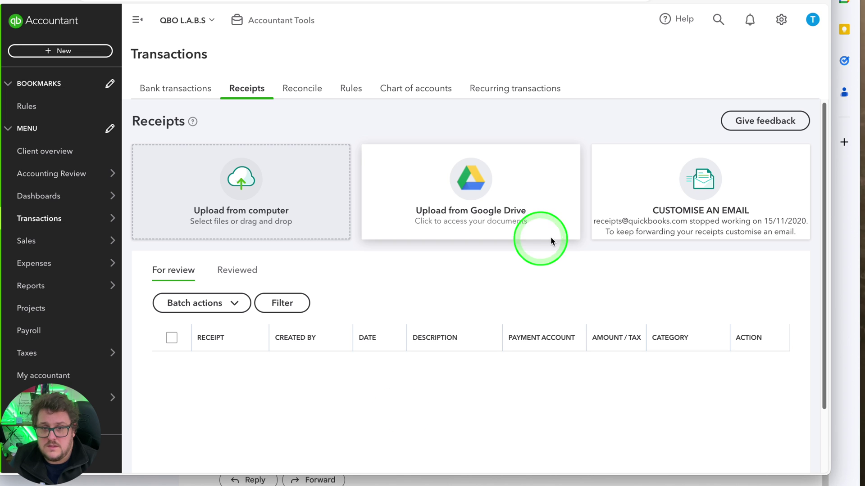
{"action": "left_click", "coordinate": [496, 197]}
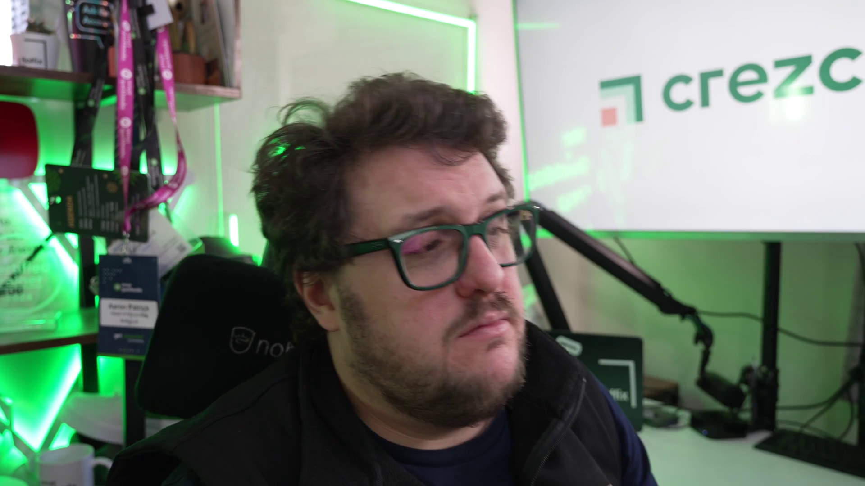
{"action": "left_click", "coordinate": [145, 399]}
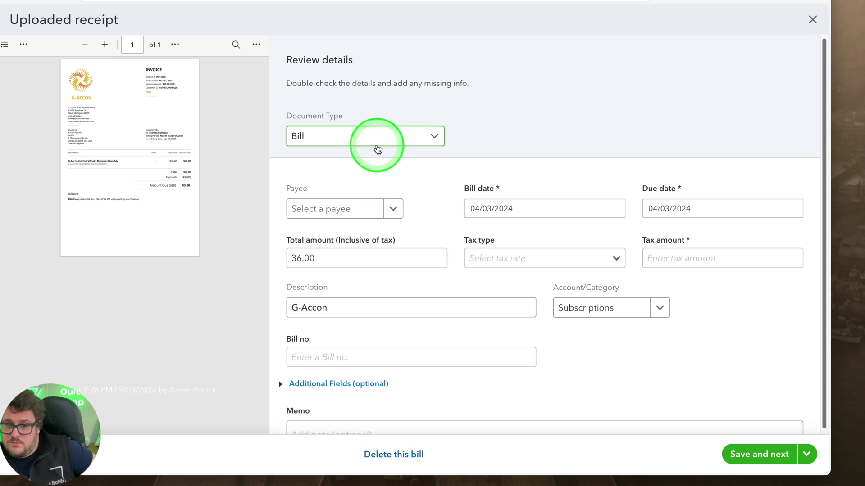
- Set the payee to G-Accon and create the £36.00 Subscriptions bill
{"action": "left_click", "coordinate": [353, 211]}
{"action": "left_click", "coordinate": [820, 176]}
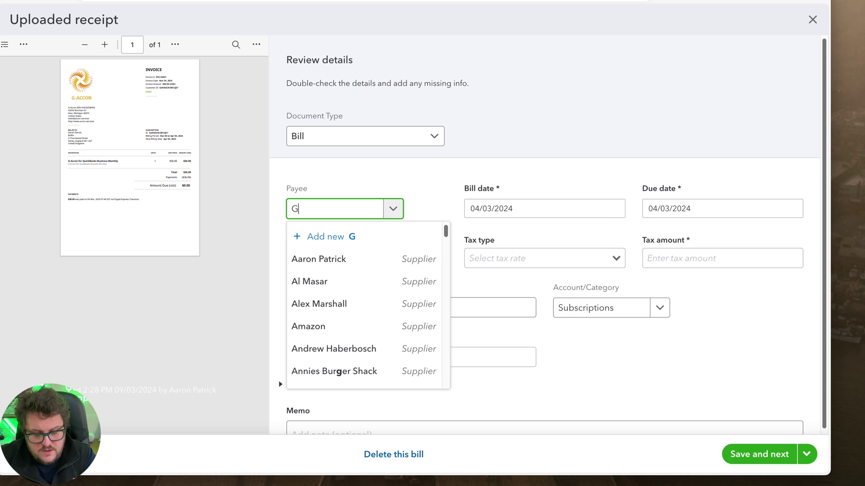
{"action": "type", "text": "G-Accpm"}
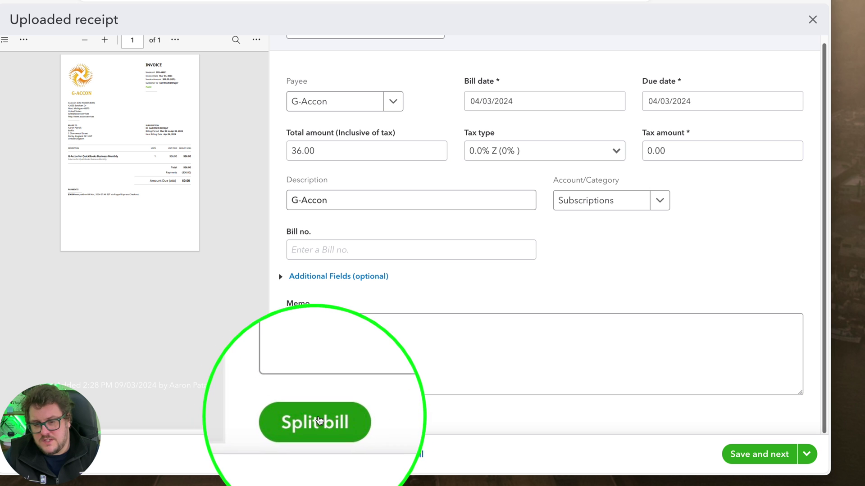
{"action": "left_click", "coordinate": [547, 397]}
{"action": "left_click", "coordinate": [284, 276]}
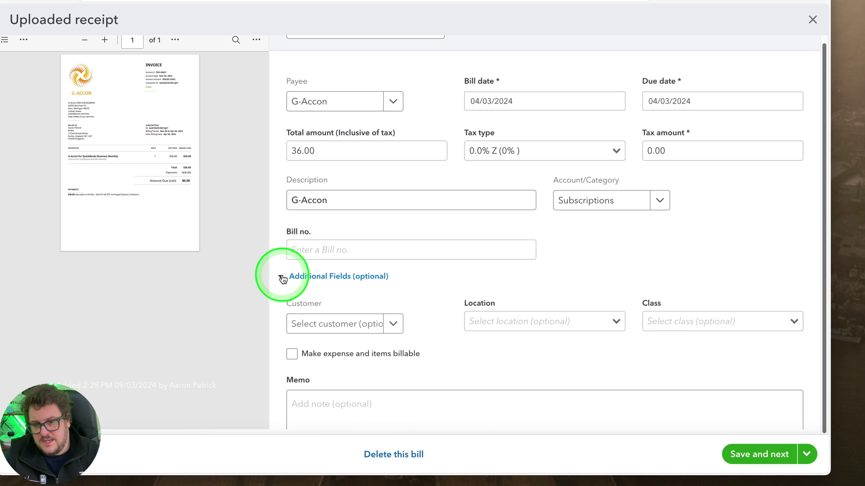
{"action": "left_click", "coordinate": [282, 277]}
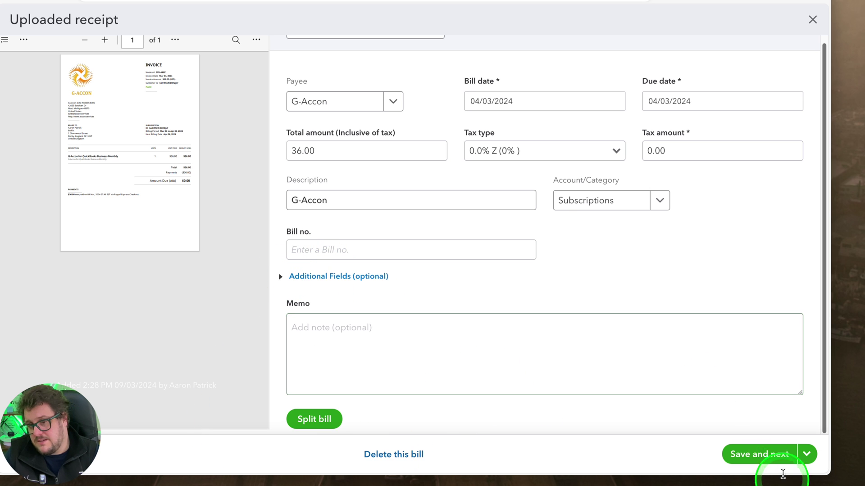
{"action": "left_click", "coordinate": [775, 457]}
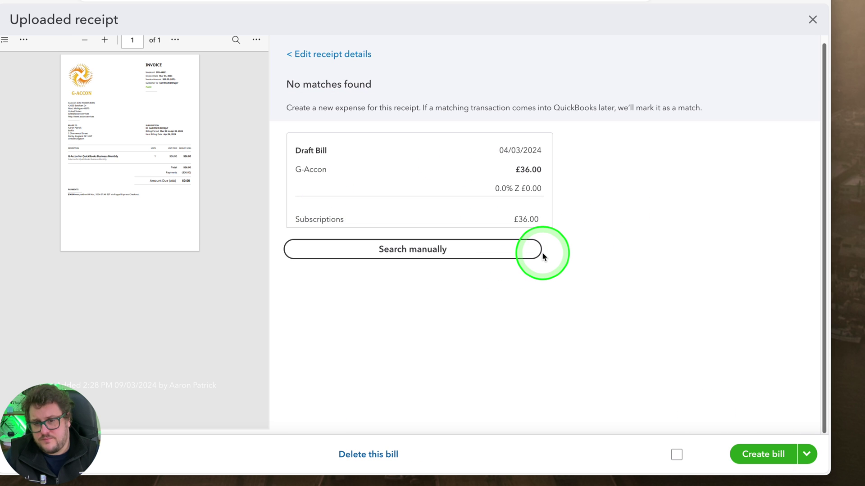
{"action": "left_click", "coordinate": [761, 458]}
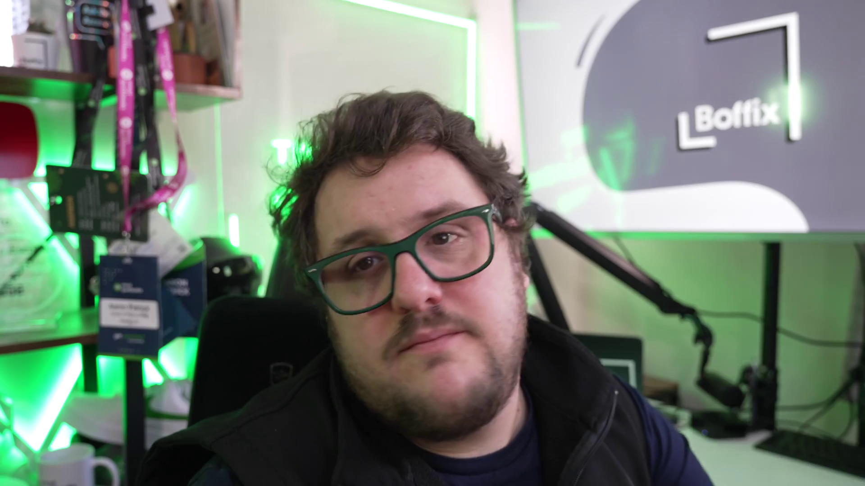